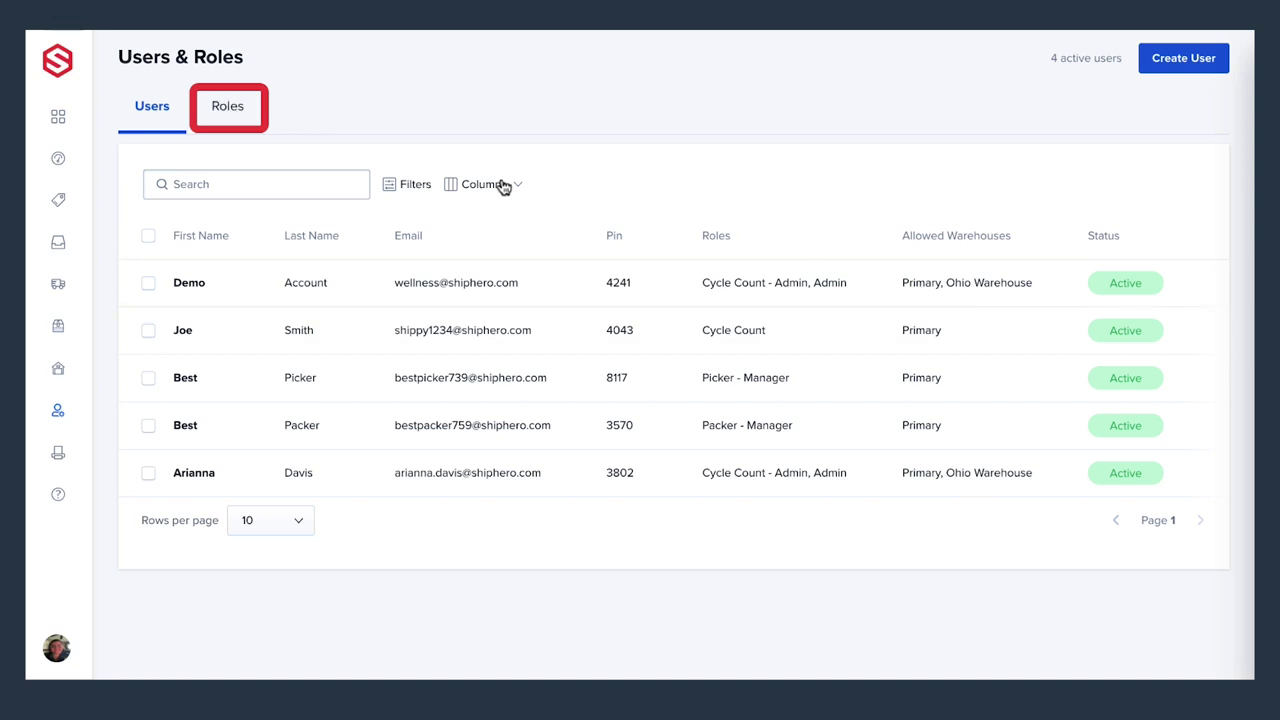
- Give the Cycle Count role View permission on the Cycle Count Dashboard and save the role
click(228, 118)
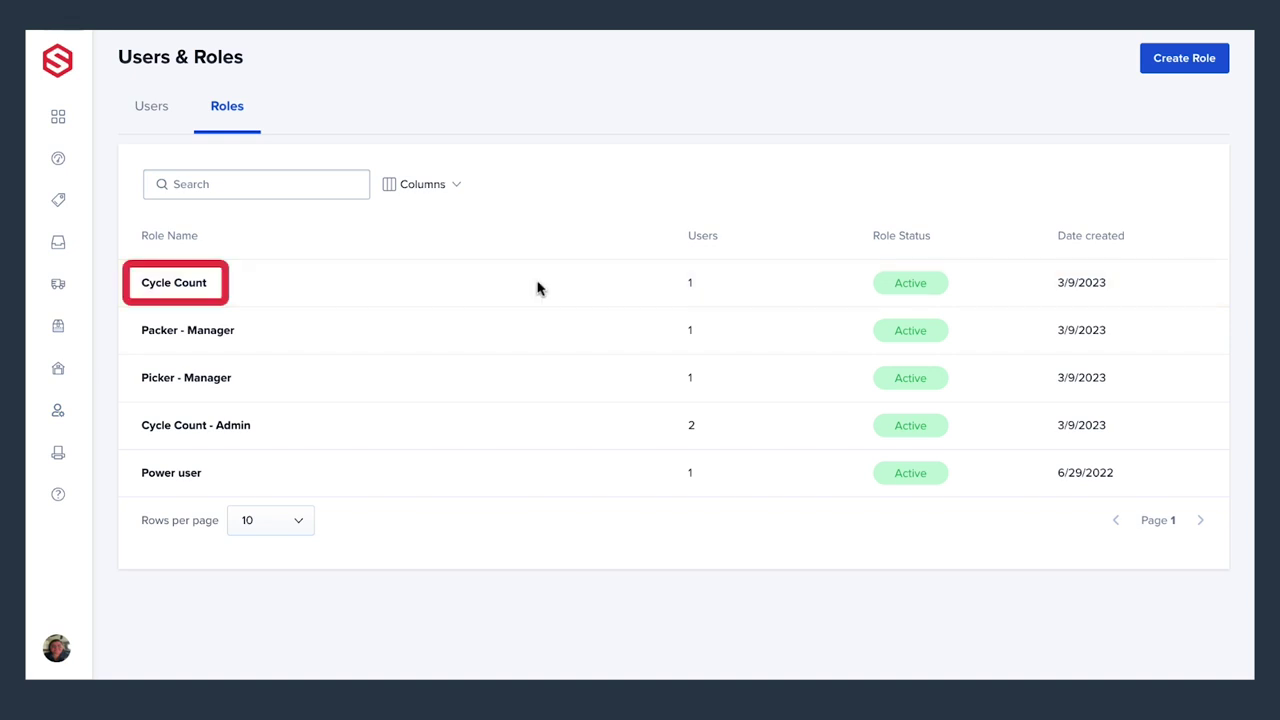
click(203, 288)
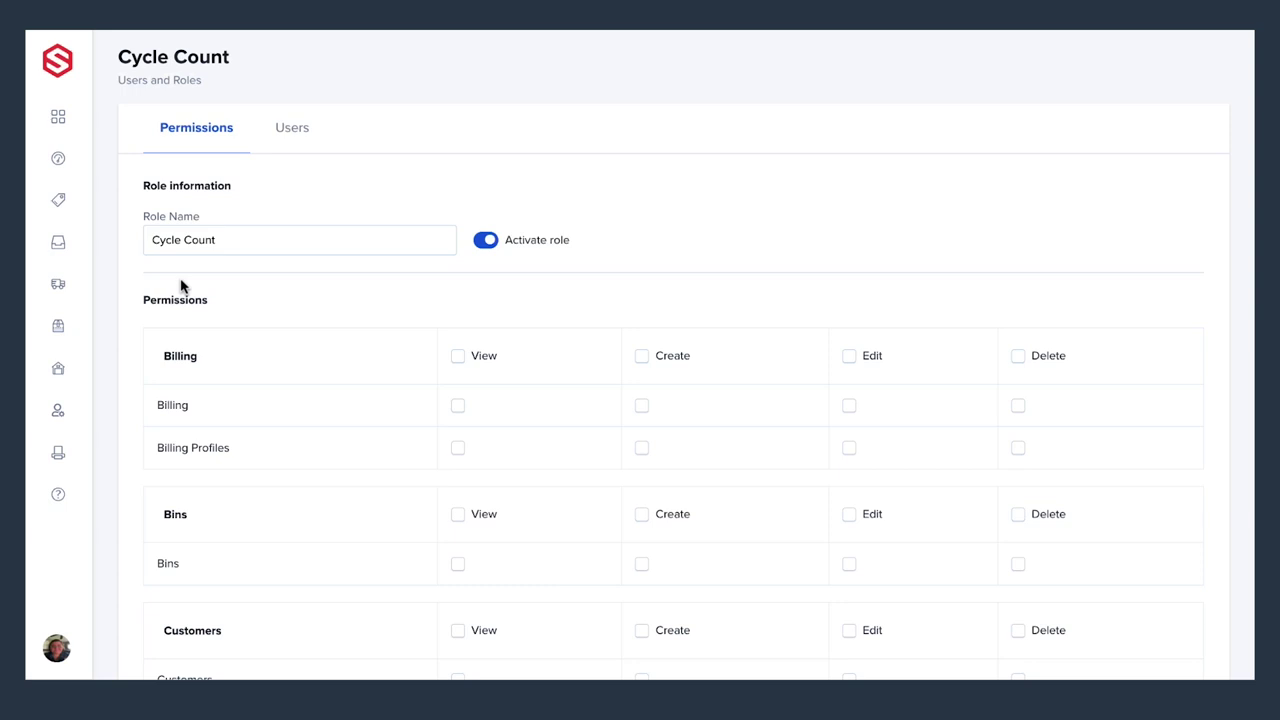
scroll(181, 287, down, 4)
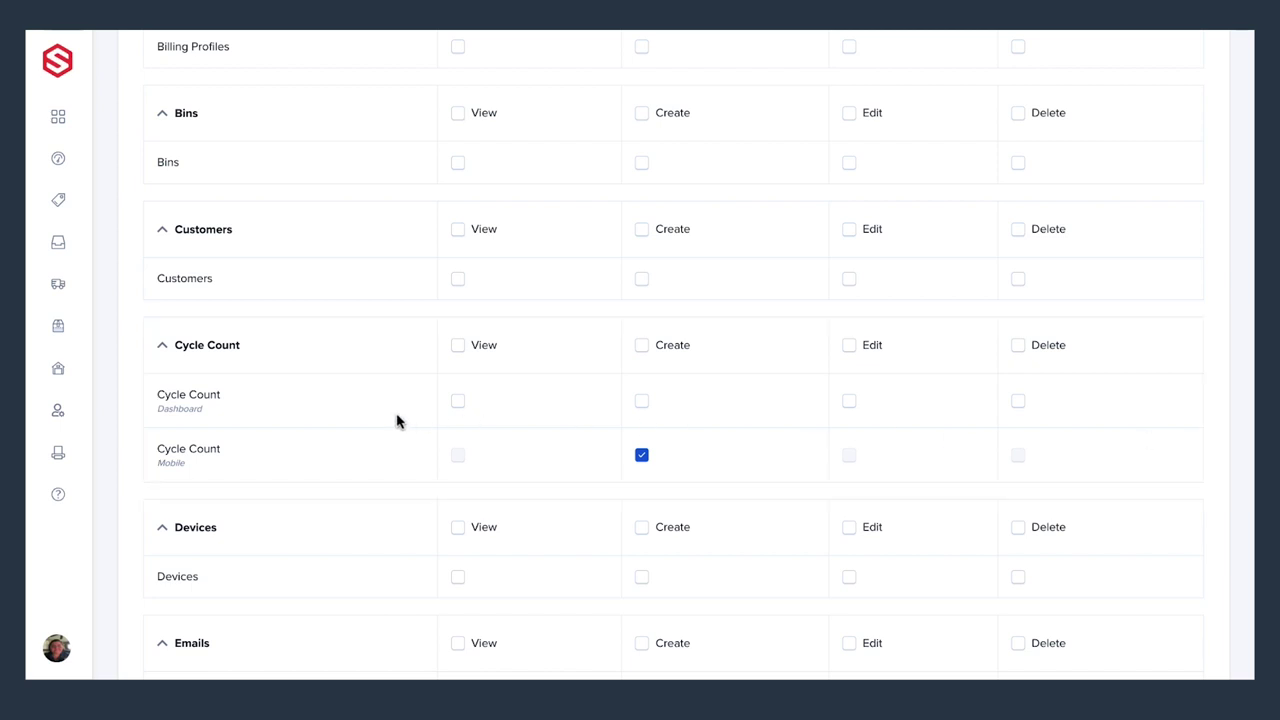
click(457, 346)
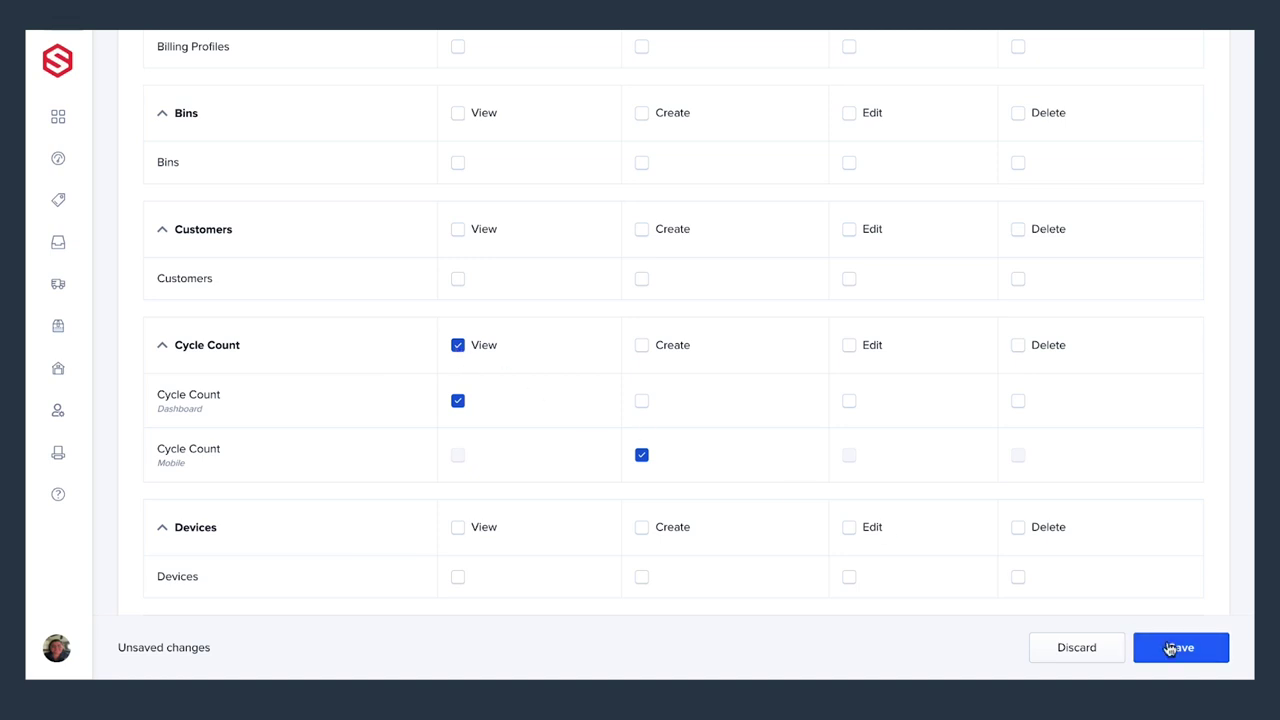
click(1212, 658)
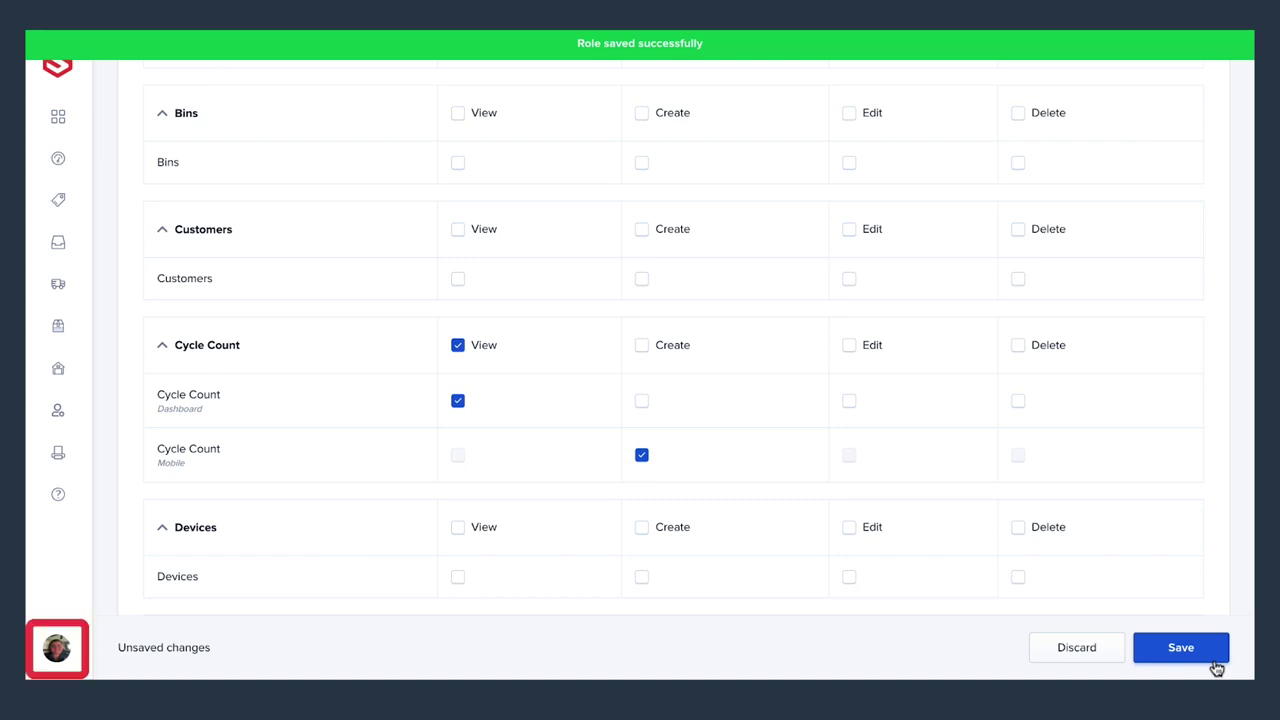
- In account Settings under Cycle Count, enable Blind count and Recount discrepancies
mouse_move(226, 651)
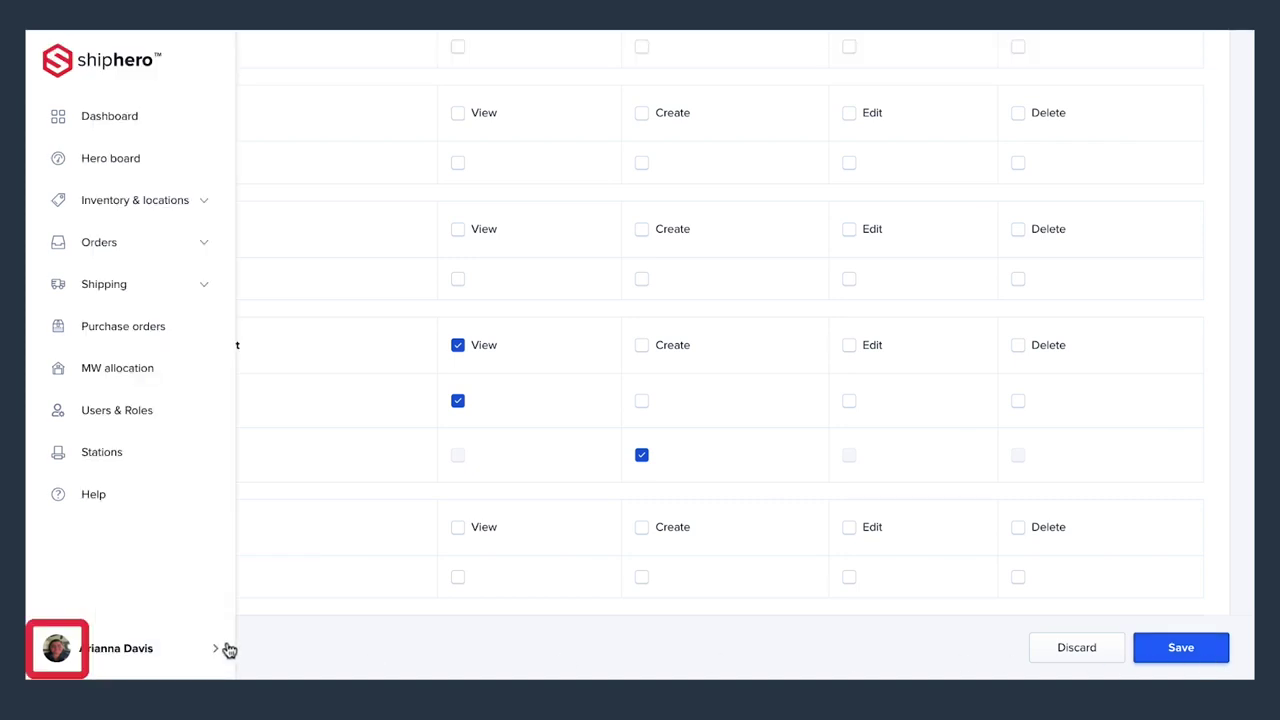
click(62, 648)
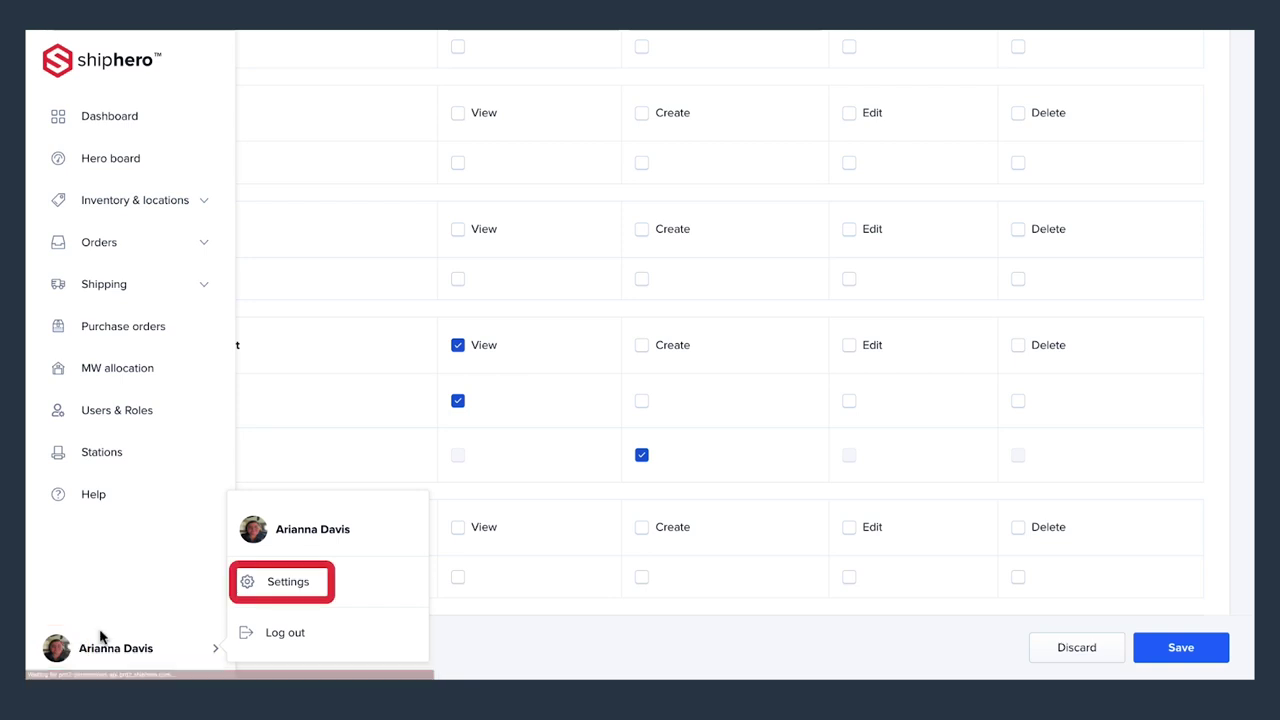
click(263, 590)
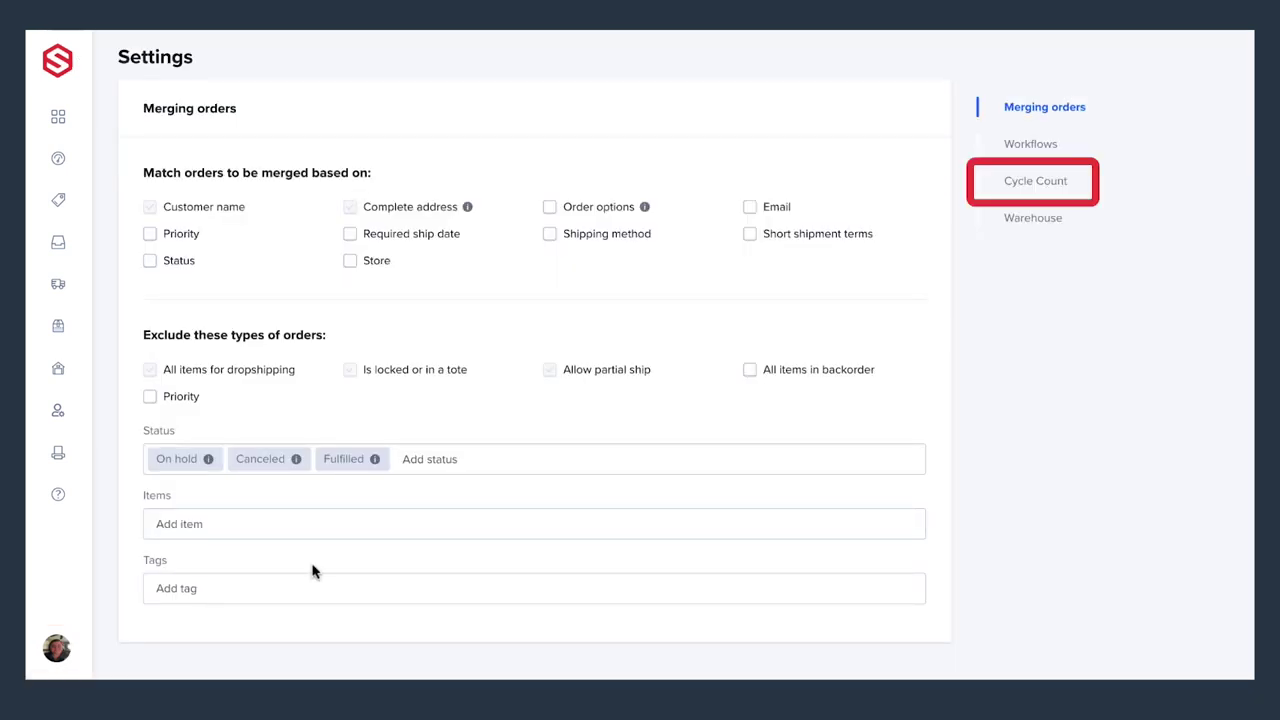
click(1030, 189)
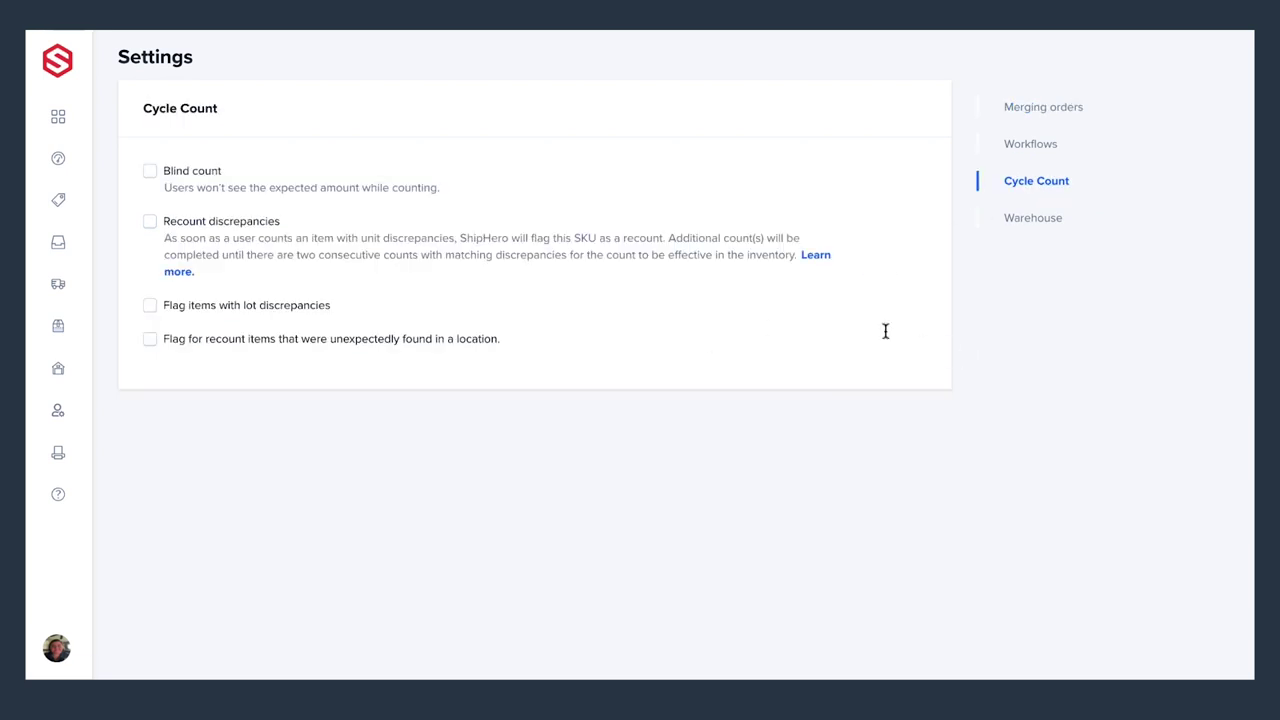
click(151, 174)
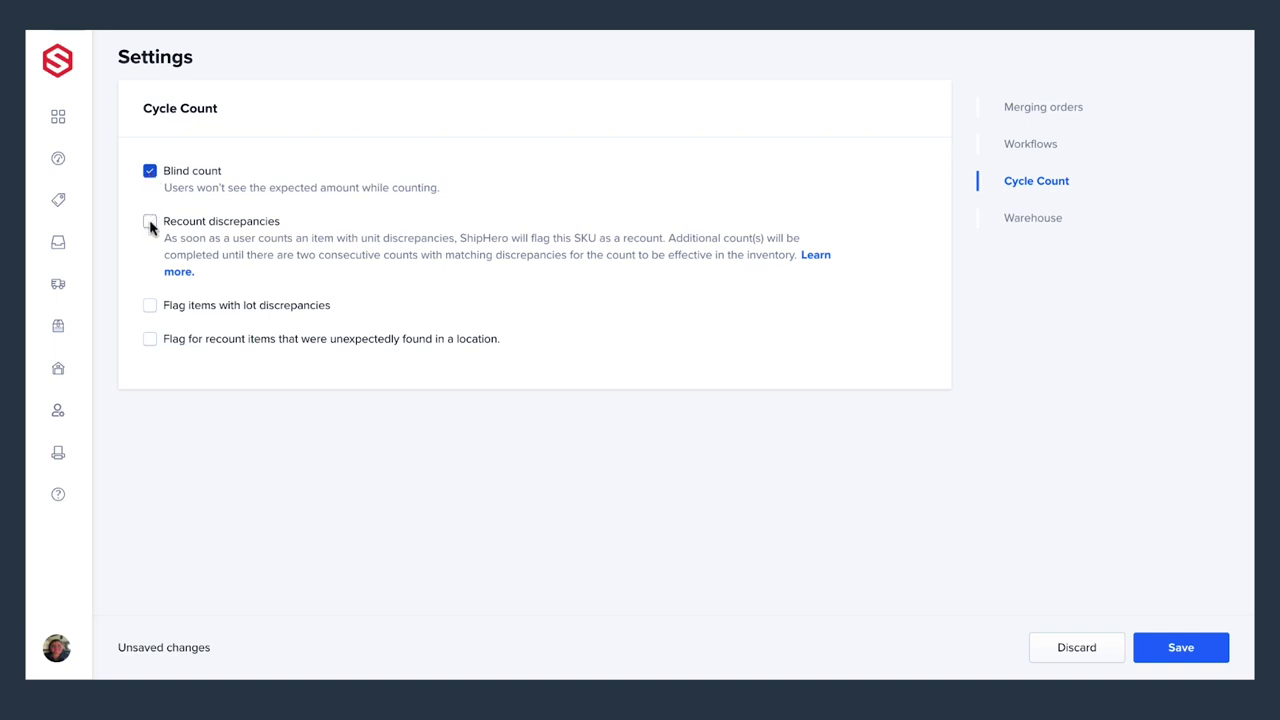
click(150, 224)
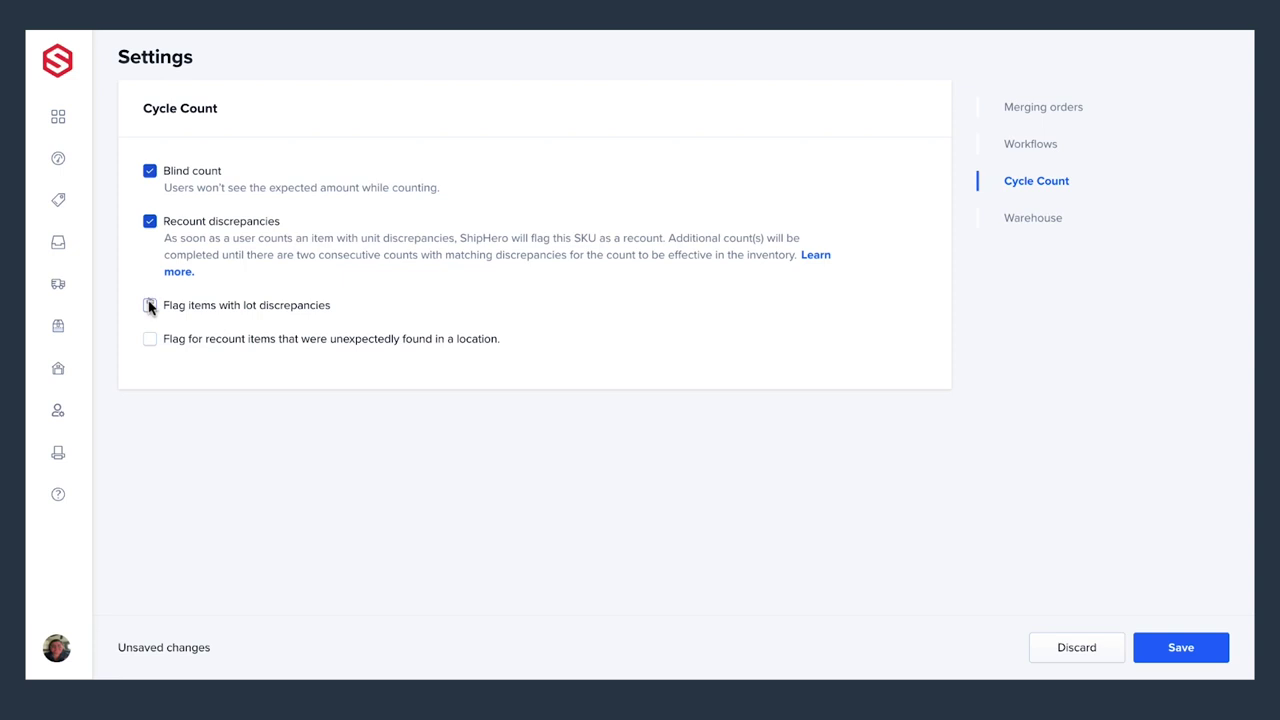
- Enable flagging of lot discrepancies and unexpectedly found items for recount, then save the settings
click(150, 305)
click(150, 339)
click(1180, 648)
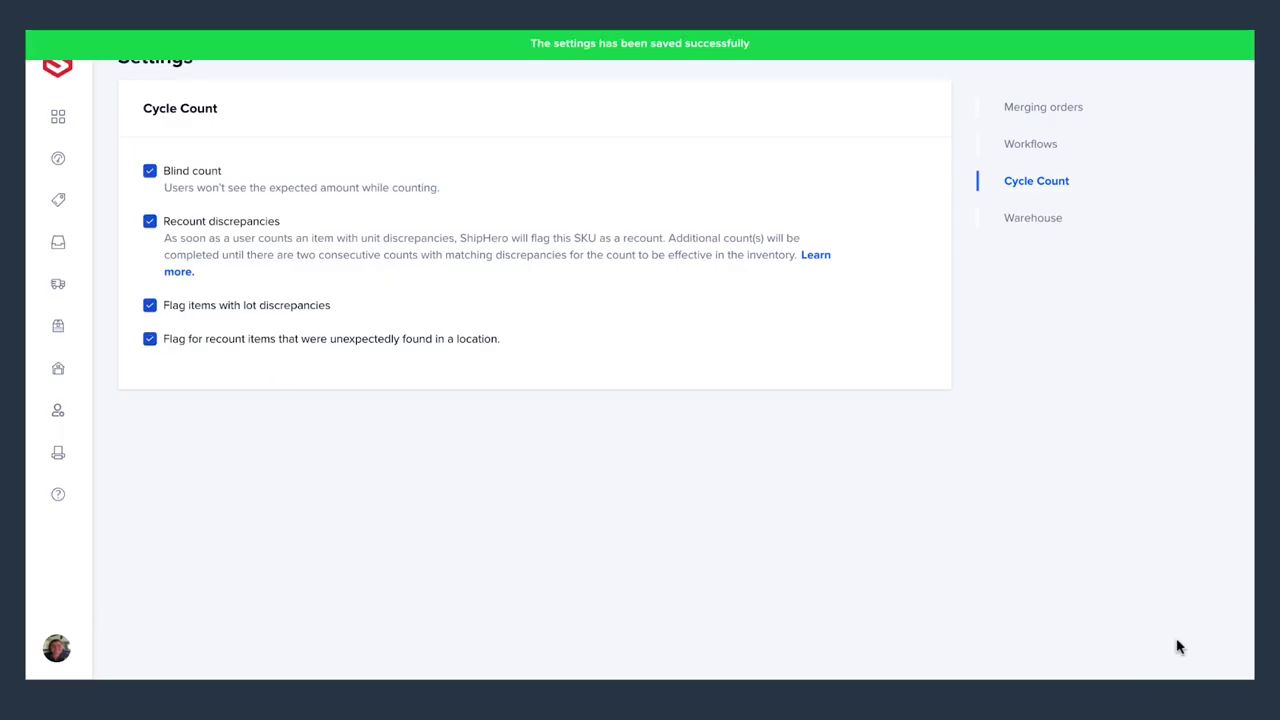
- Go to Cycle Count under Inventory & locations and expand the Create Cycle Count menu
mouse_move(82, 202)
click(82, 202)
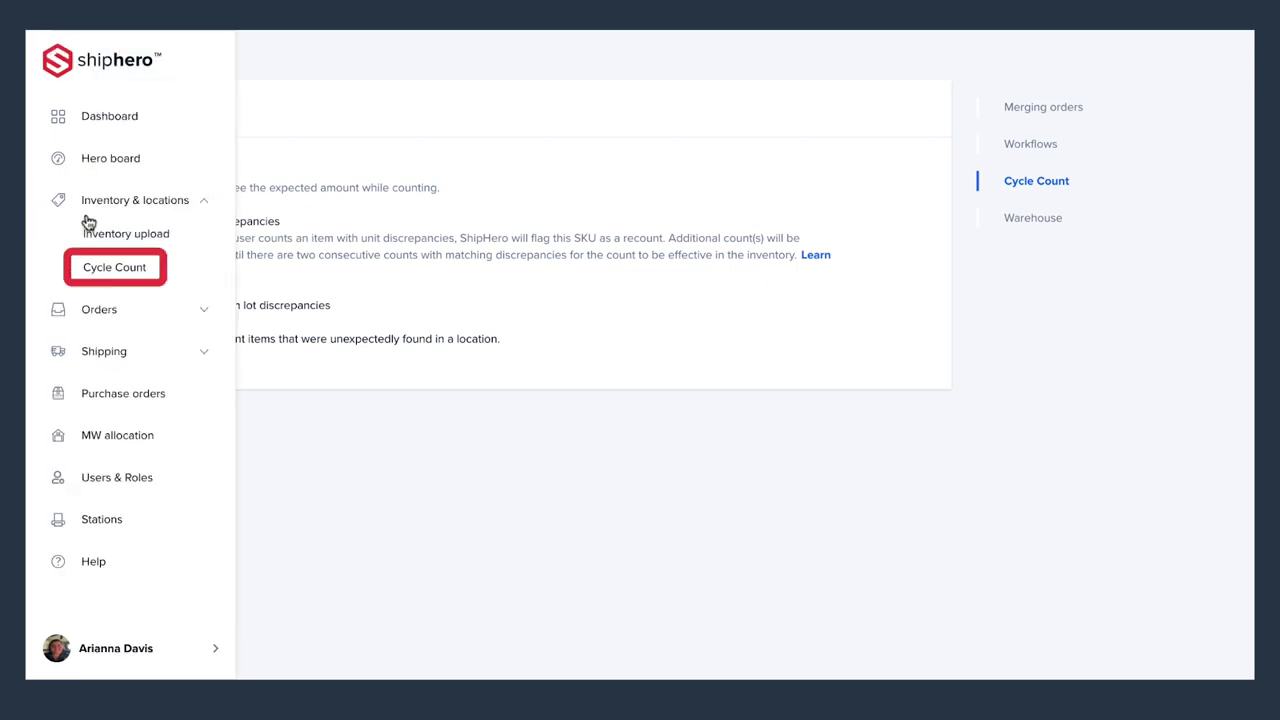
click(95, 268)
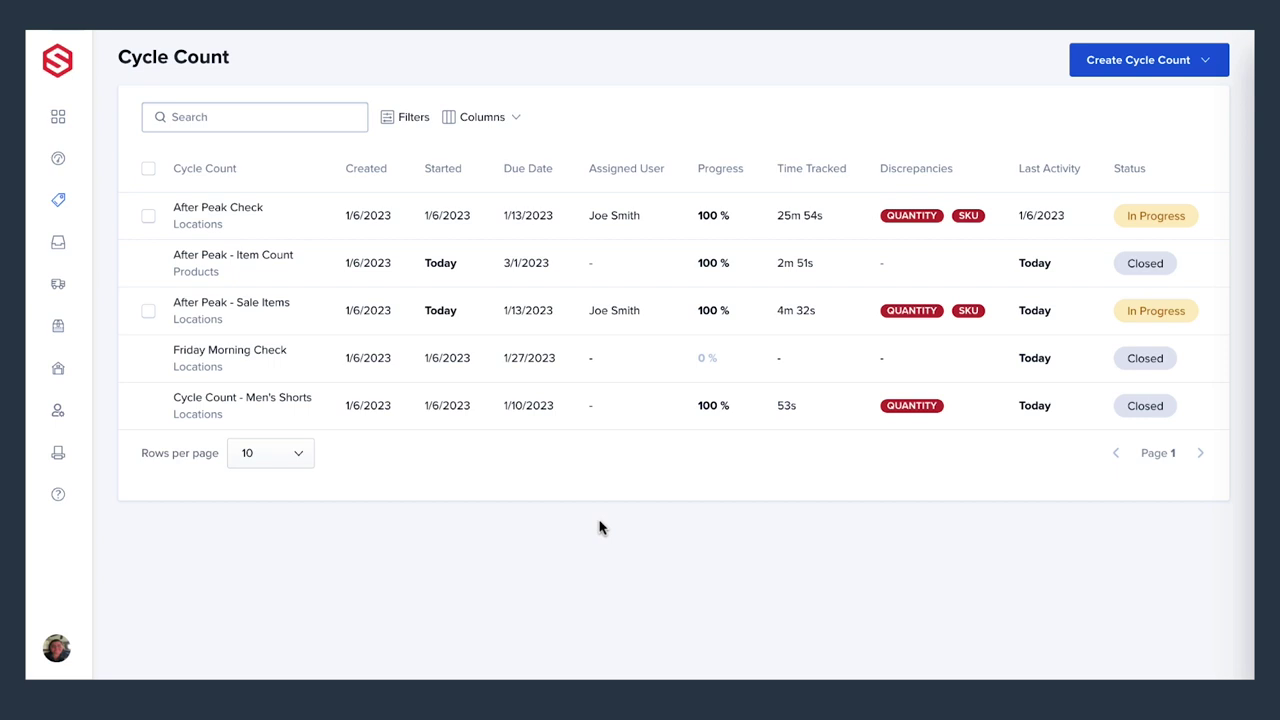
click(1129, 72)
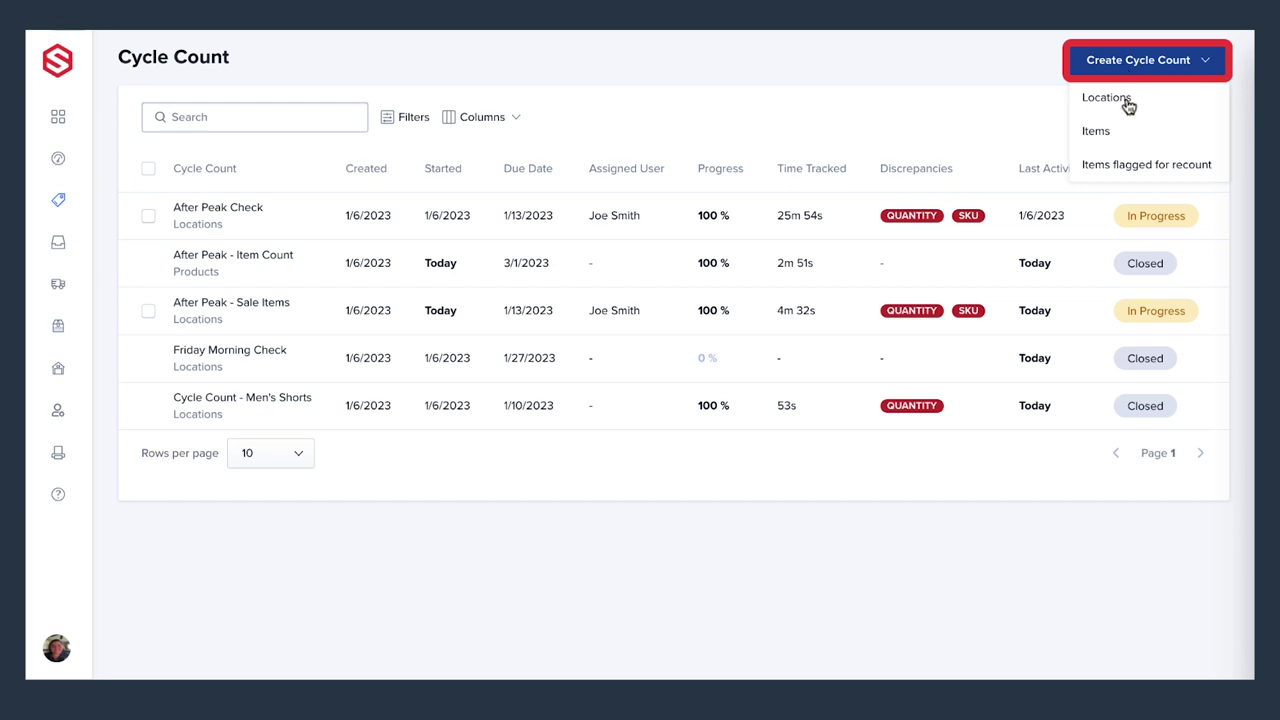
- Start an items cycle count 'Smartwatch Sale' for ShipHero Wellness / Primary, assigned to Best Picker
click(1125, 132)
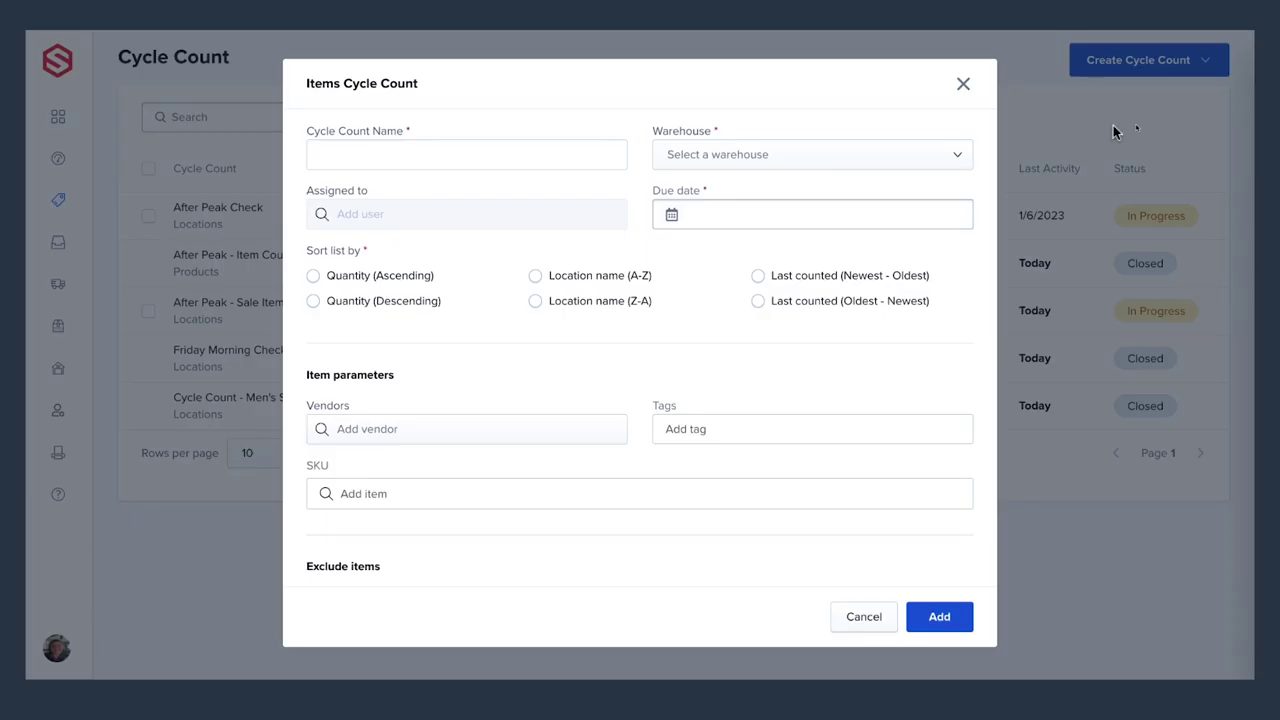
click(497, 153)
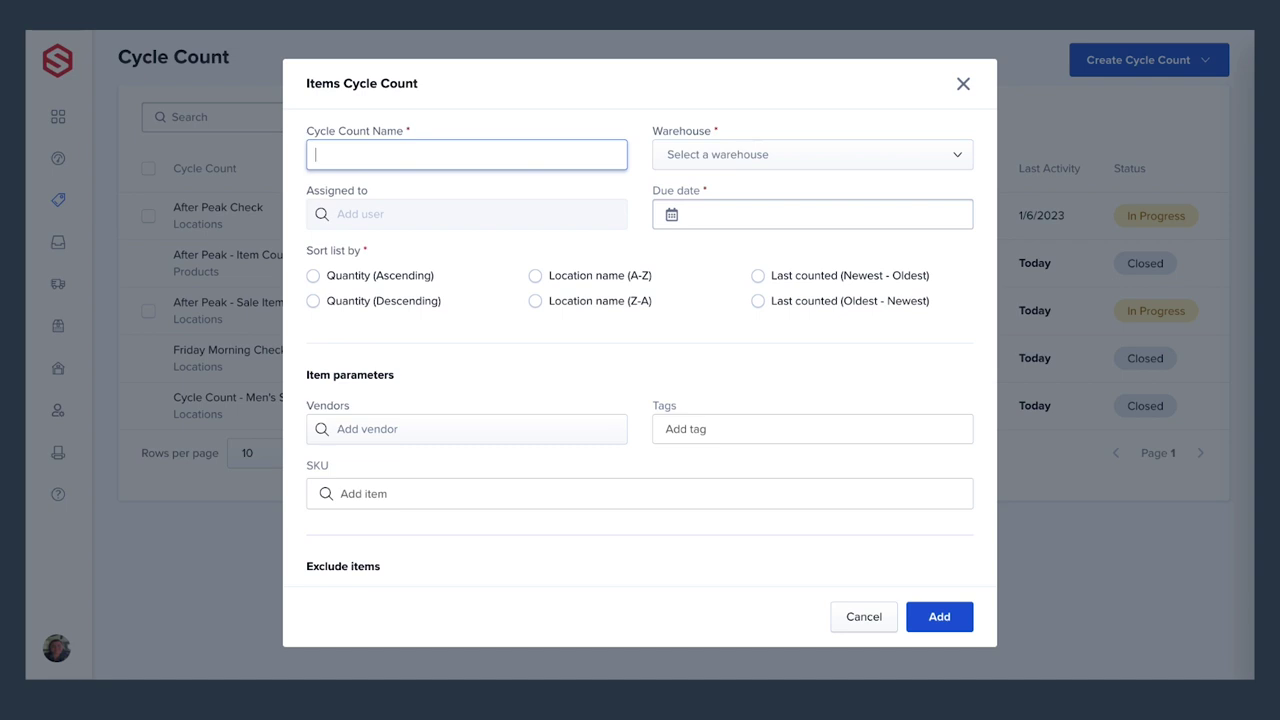
text(Smartwatch Sale)
click(779, 170)
click(770, 224)
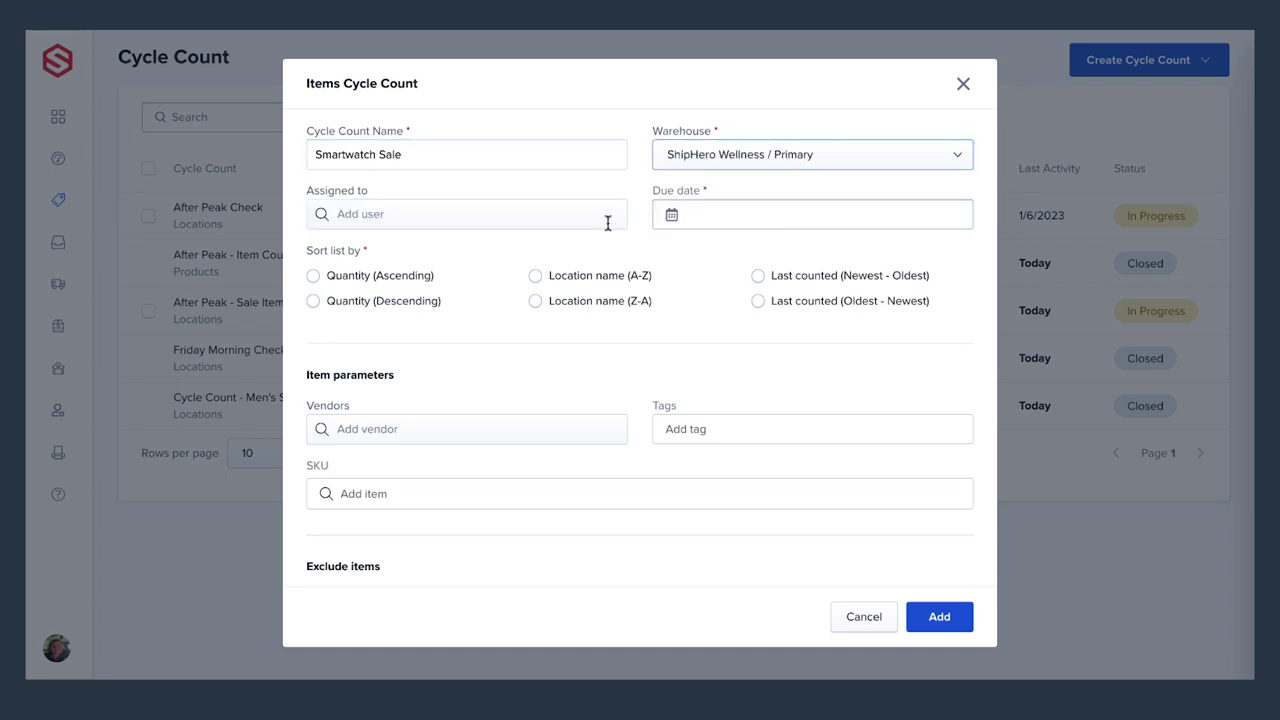
click(560, 224)
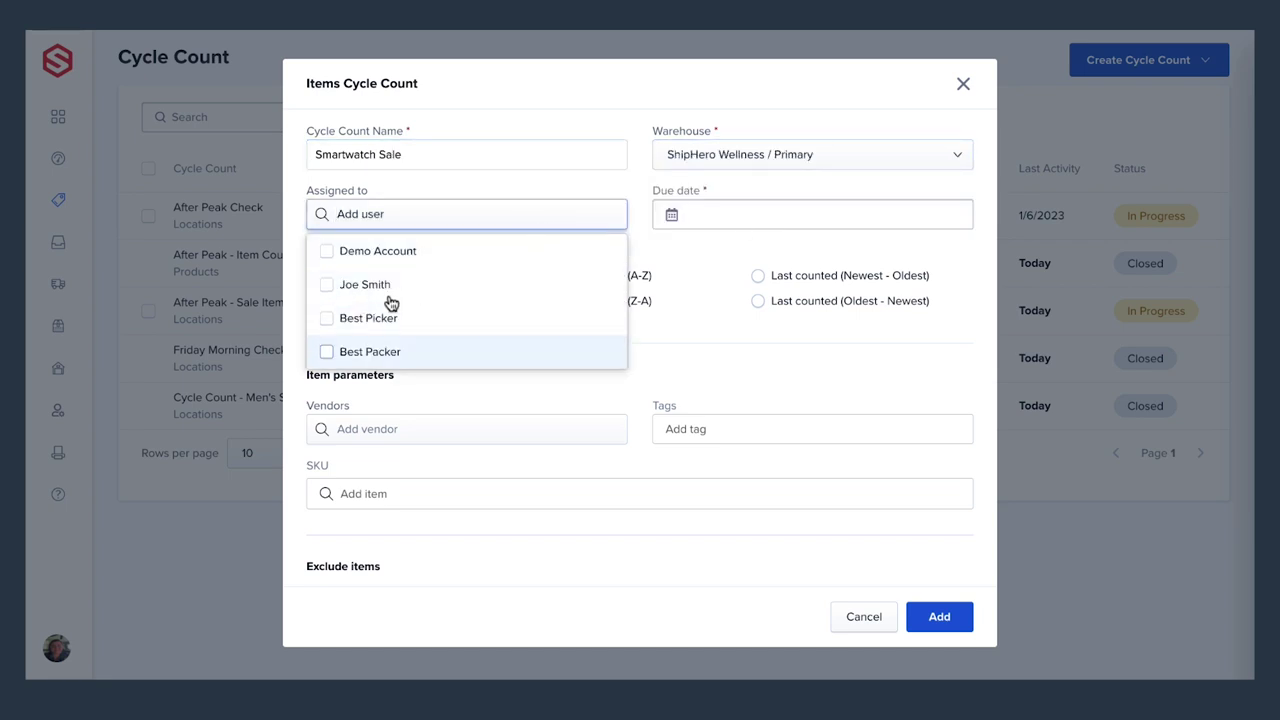
click(329, 320)
- Set due date 03/17/2023, Quantity (Ascending) sorting and tag 'high velocity', then create the count
click(732, 208)
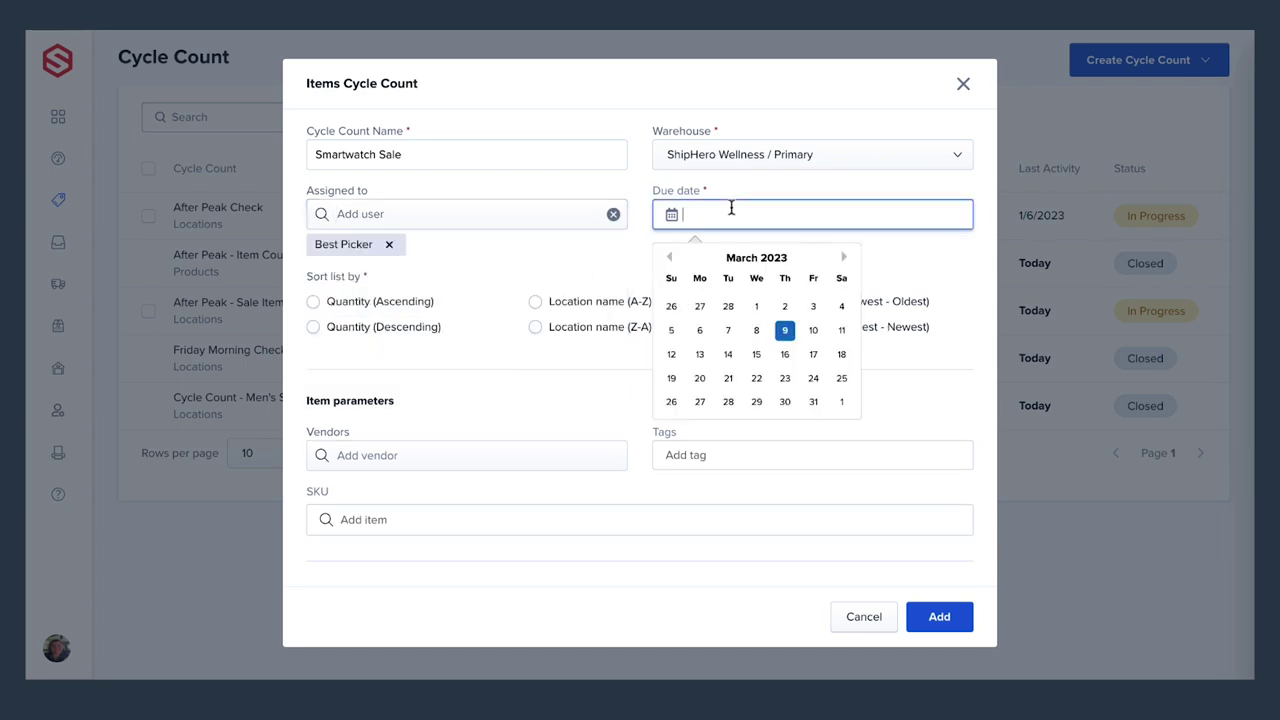
click(813, 354)
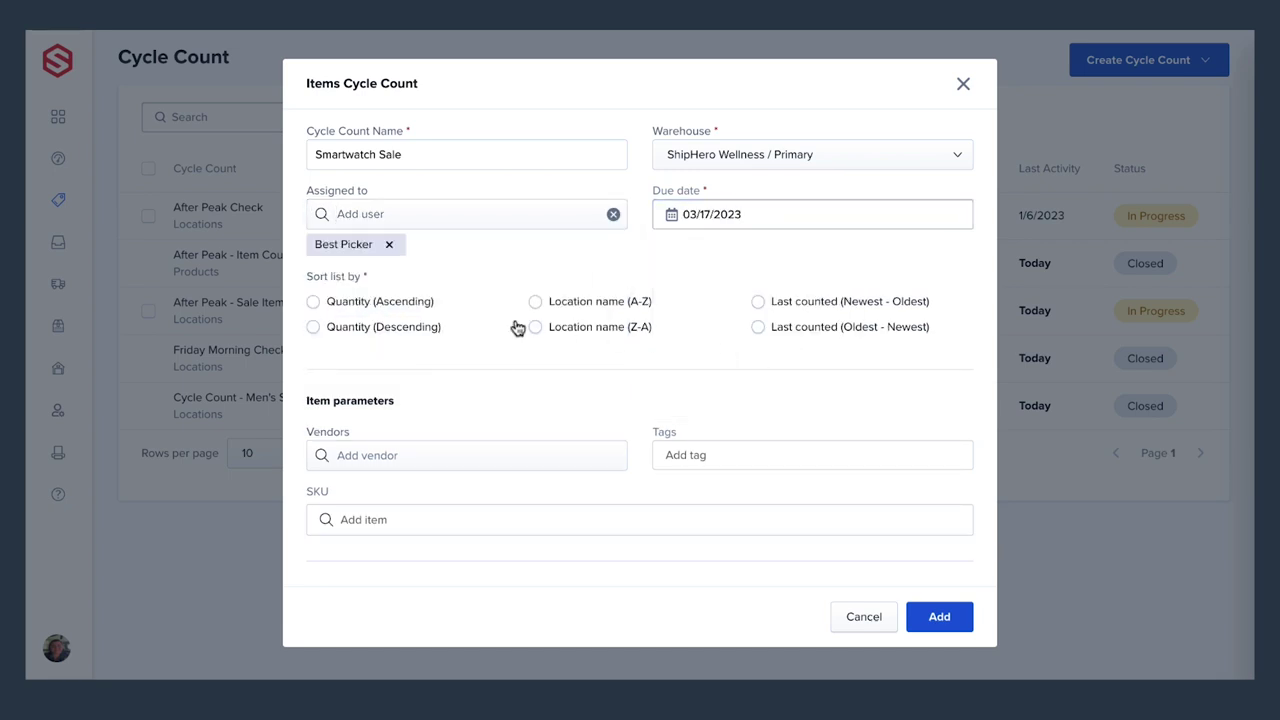
click(313, 304)
scroll(320, 305, down, 3)
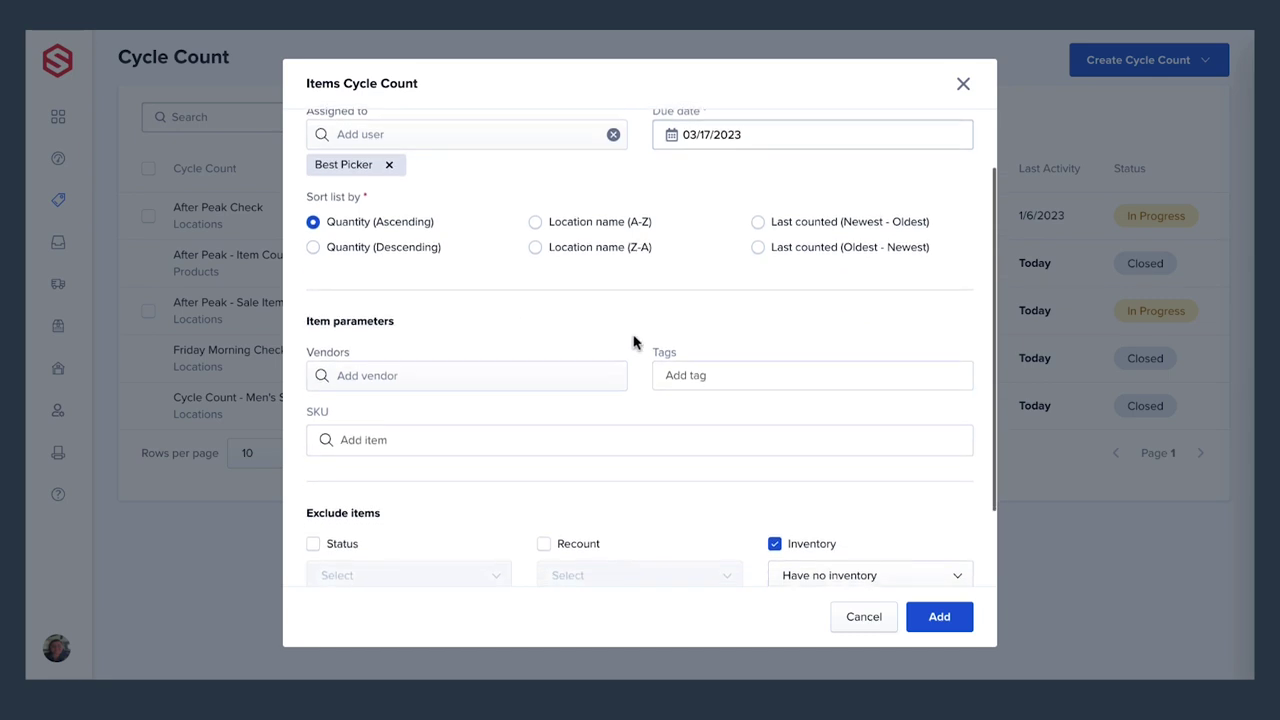
click(726, 346)
text(high velocity)
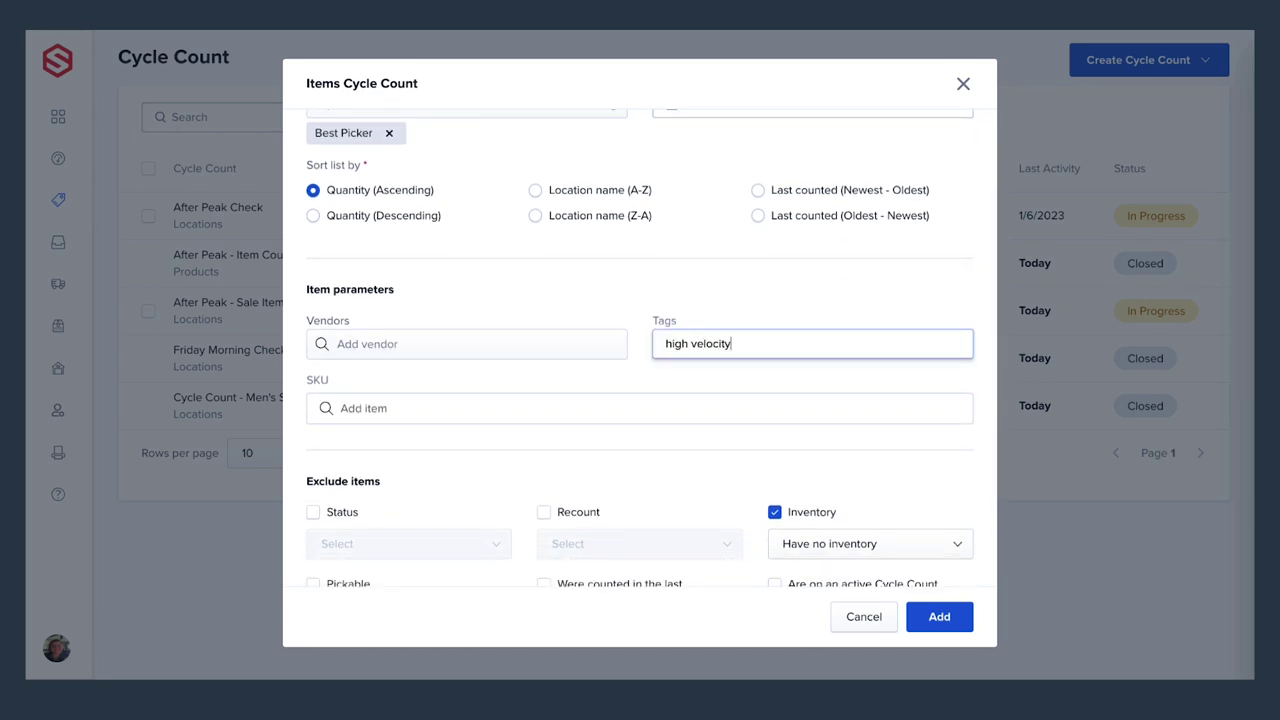
scroll(914, 457, down, 2)
key(Return)
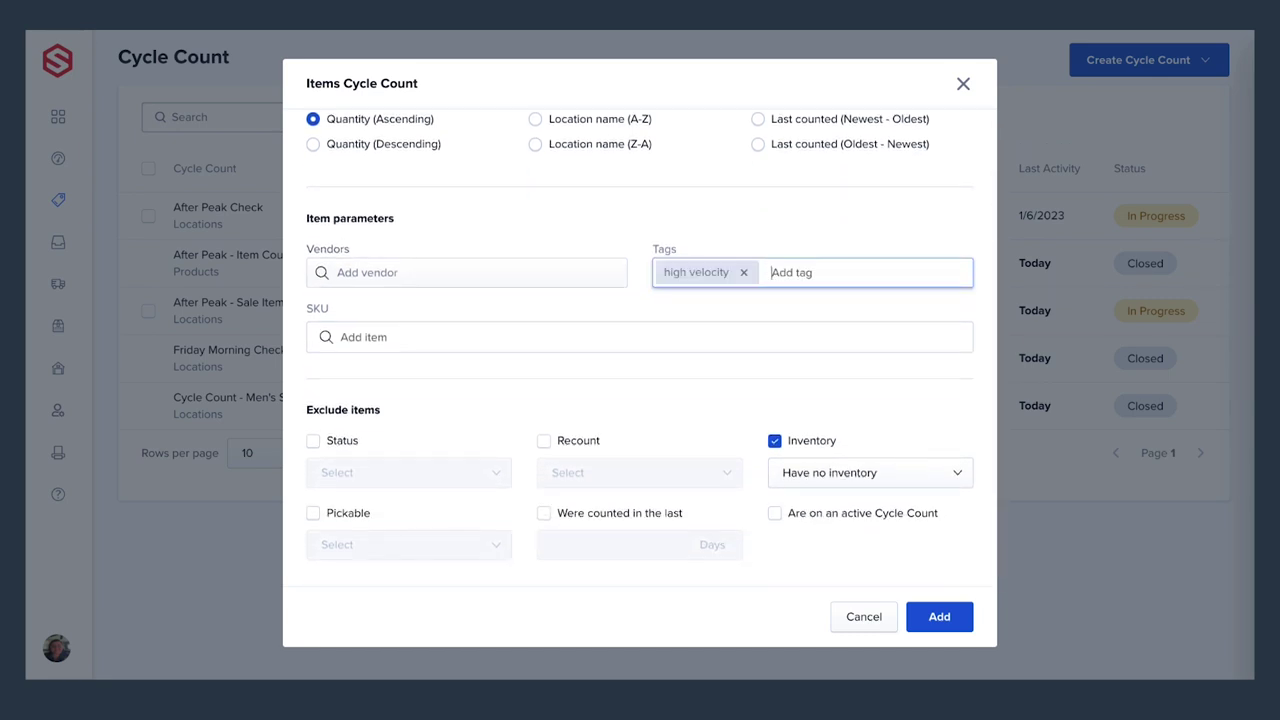
click(939, 617)
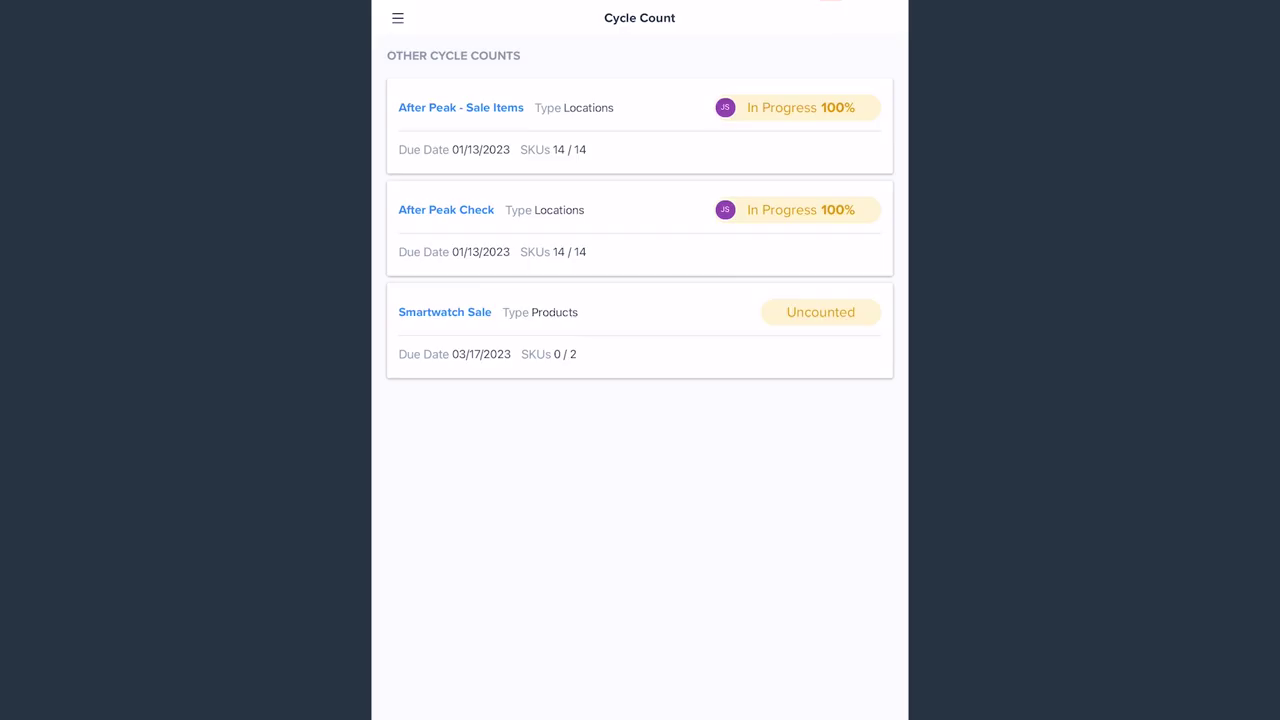
- Open the Smartwatch Sale card on the mobile Cycle Count screen to begin counting
click(445, 312)
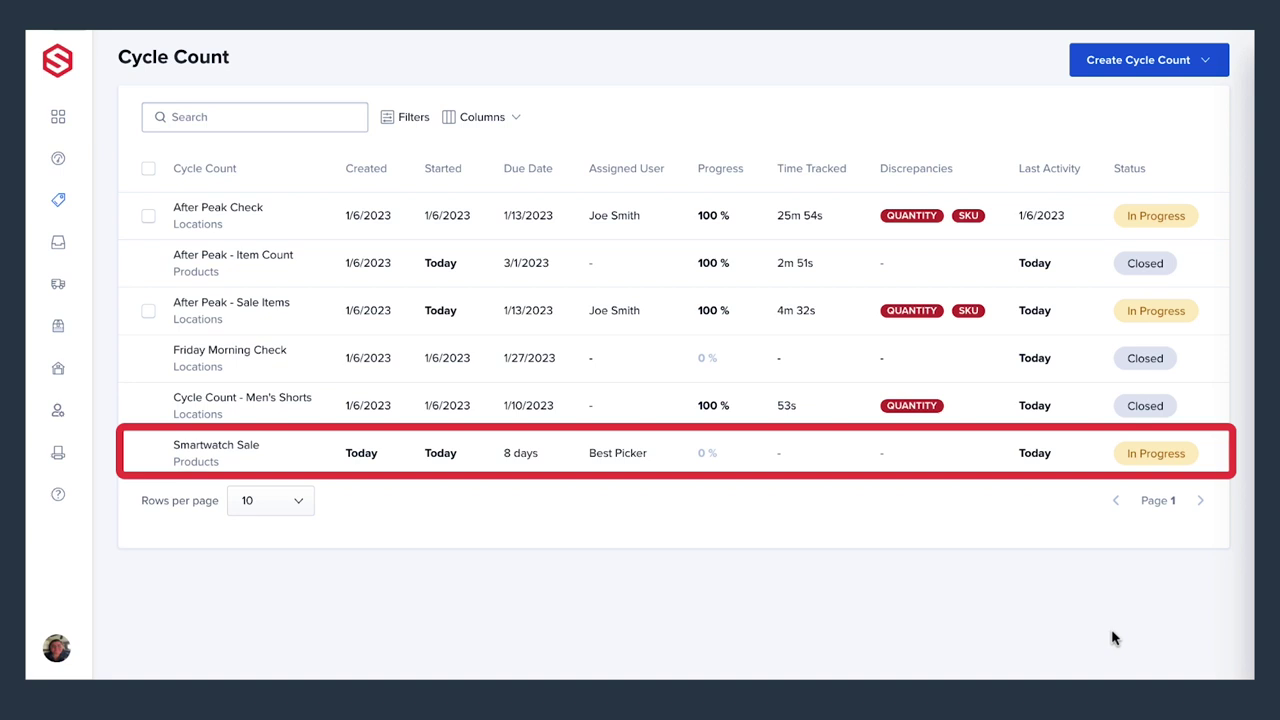
- Open the Smartwatch Sale row from the Cycle Count list
click(875, 470)
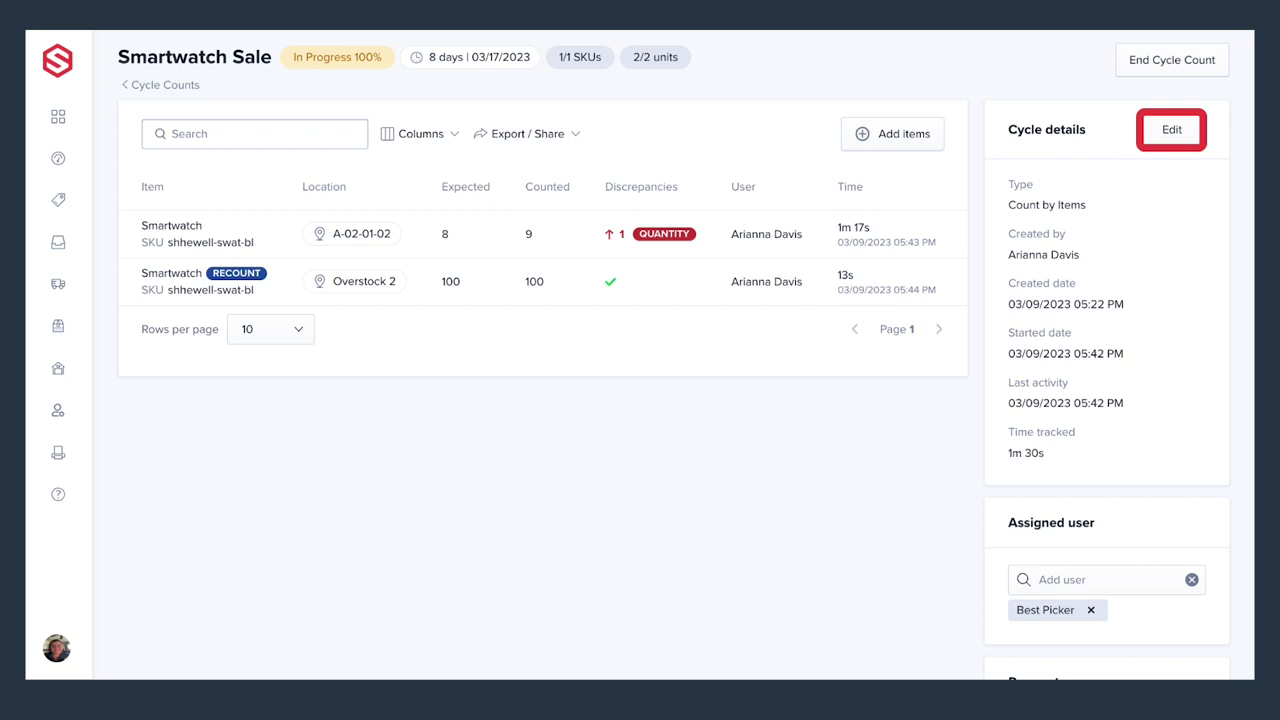
- Check the name and due date editor, then search 'p' and add Protein Powder Vanilla to the count
click(1168, 136)
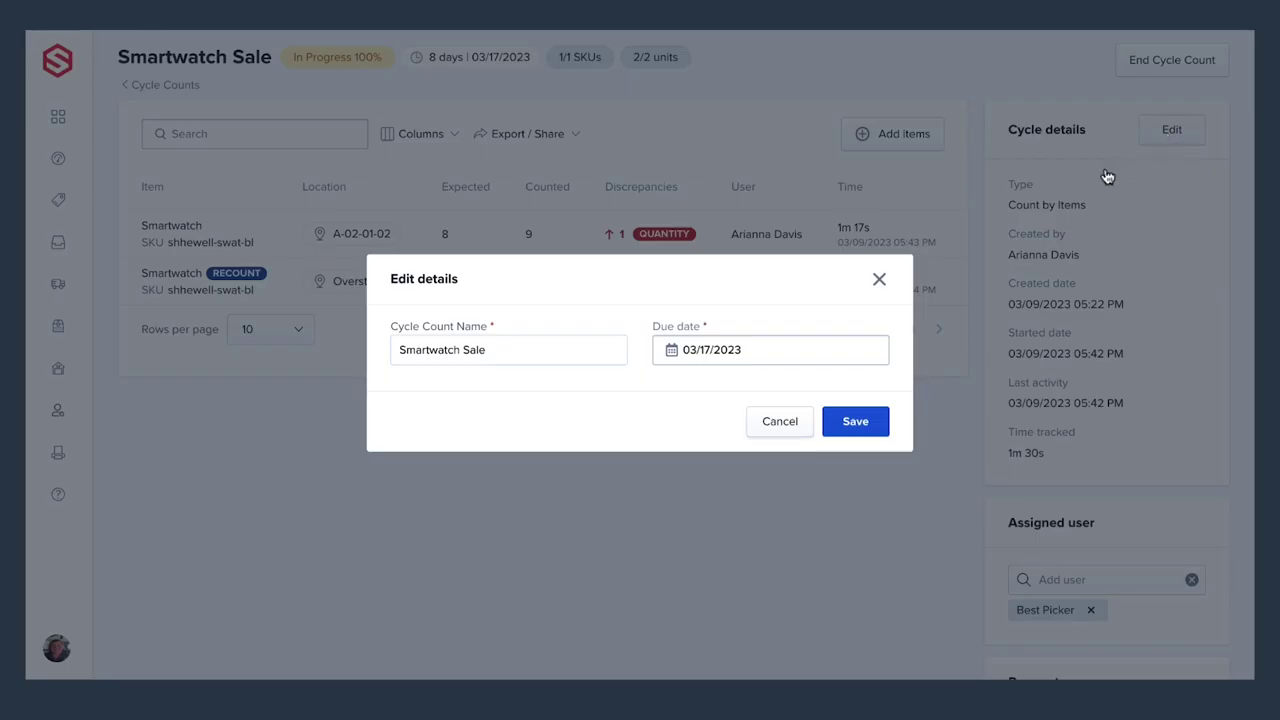
click(879, 280)
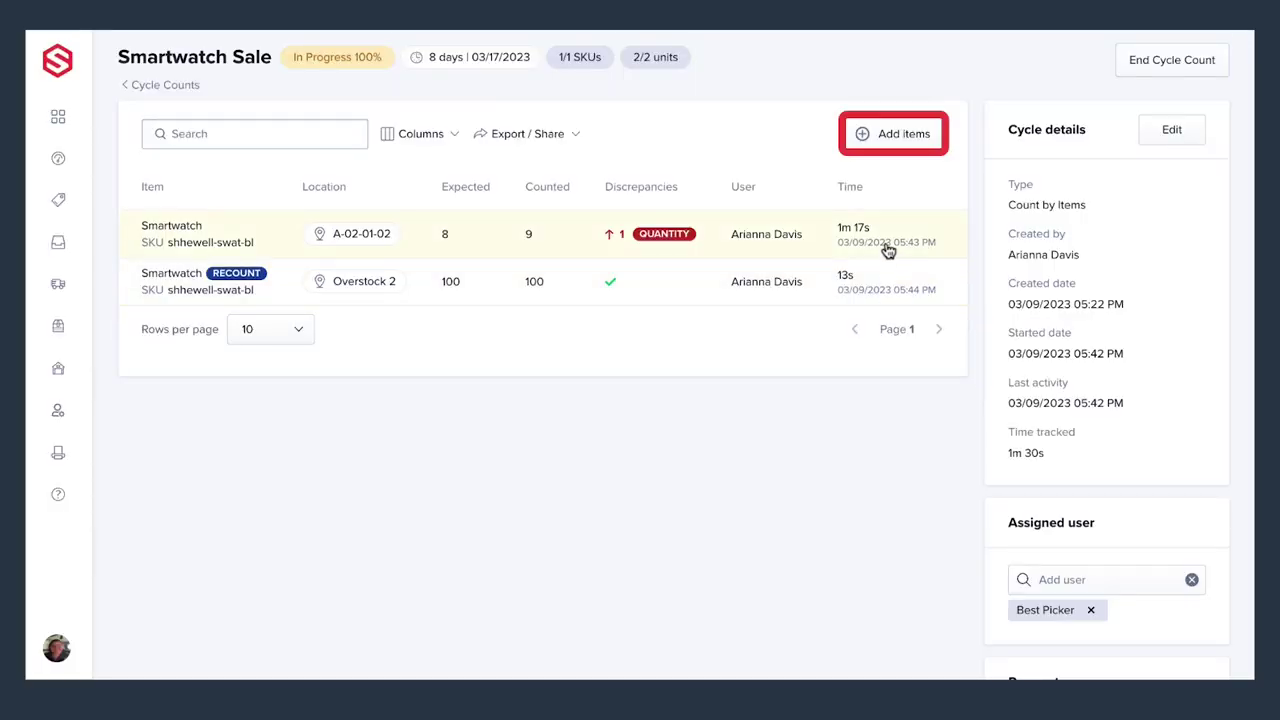
click(880, 134)
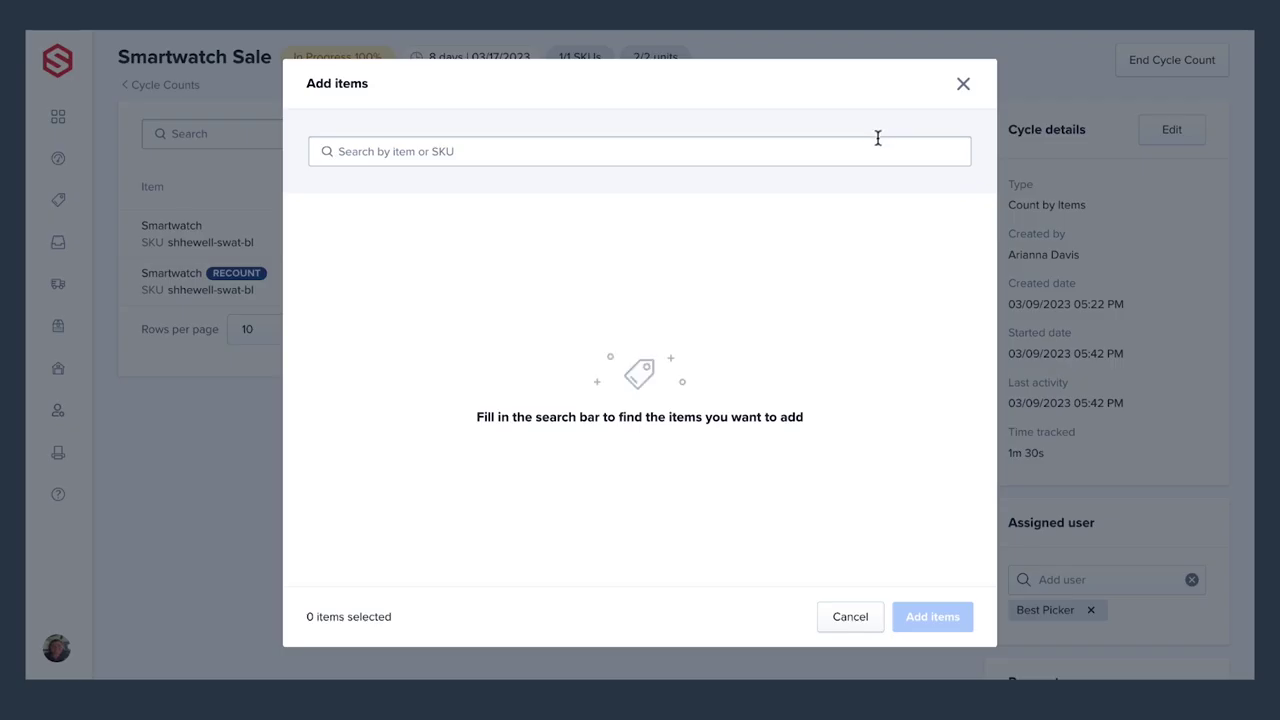
click(872, 150)
text(p)
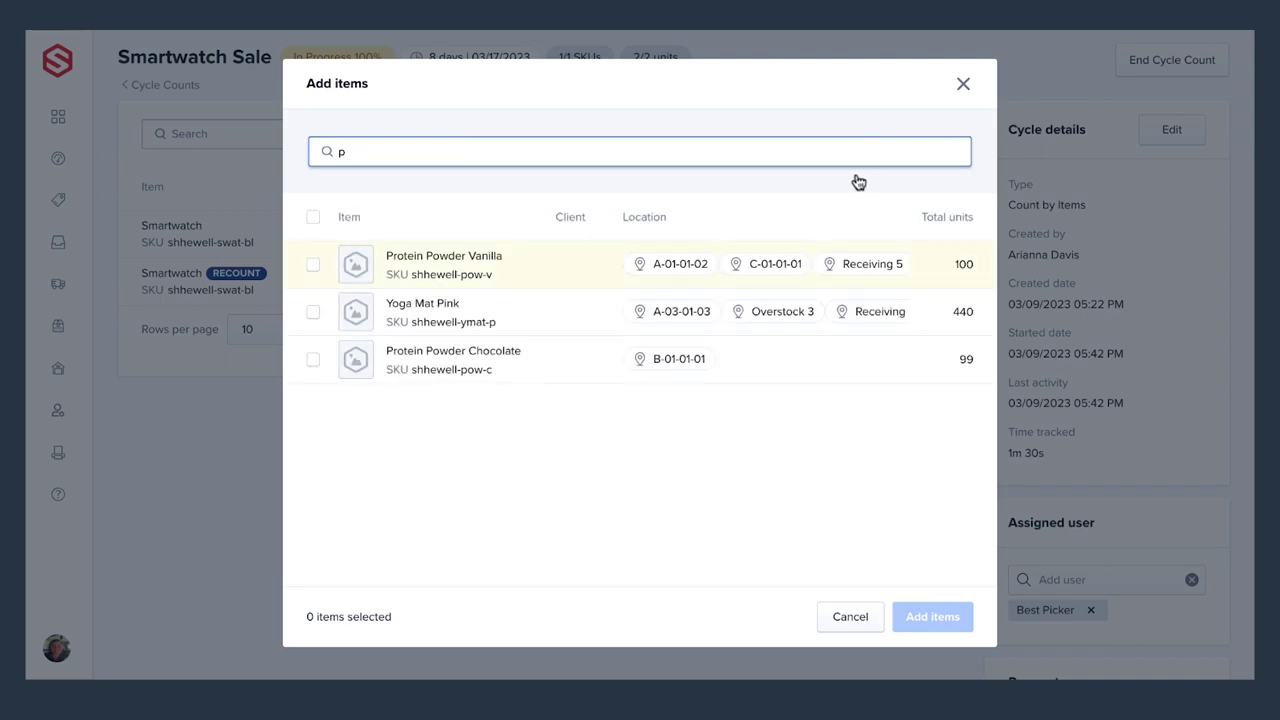
click(313, 266)
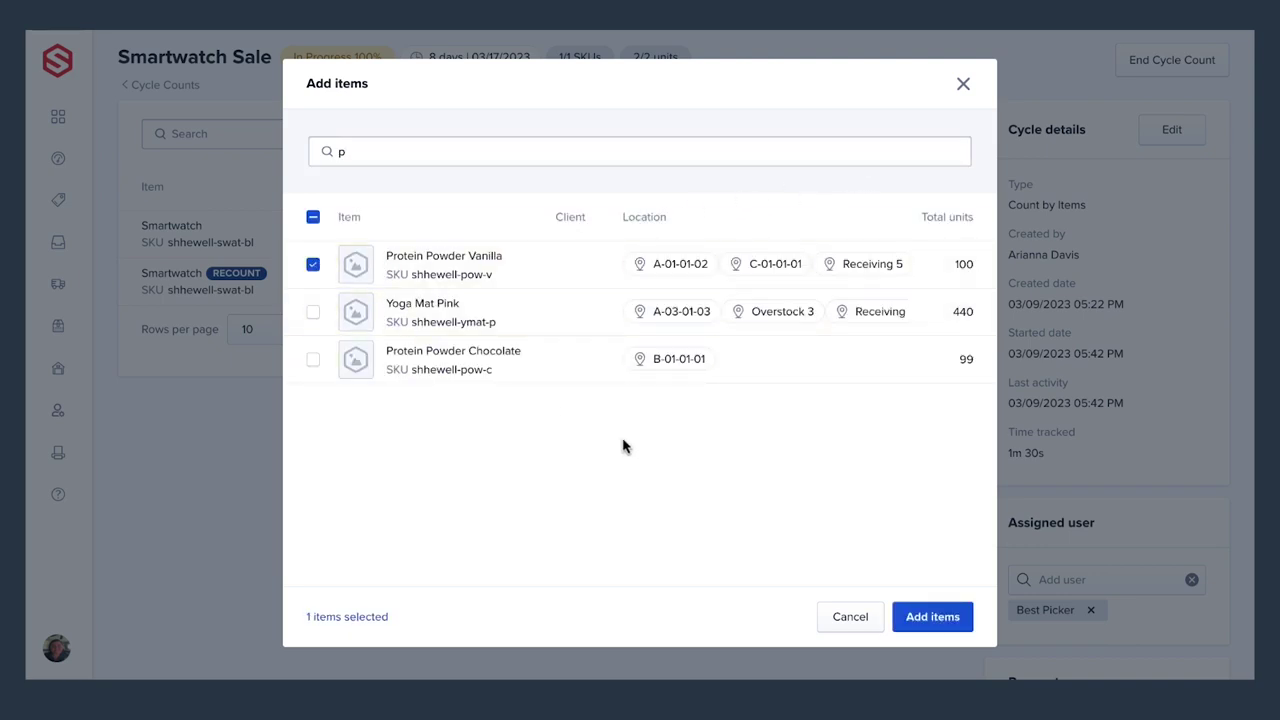
click(932, 616)
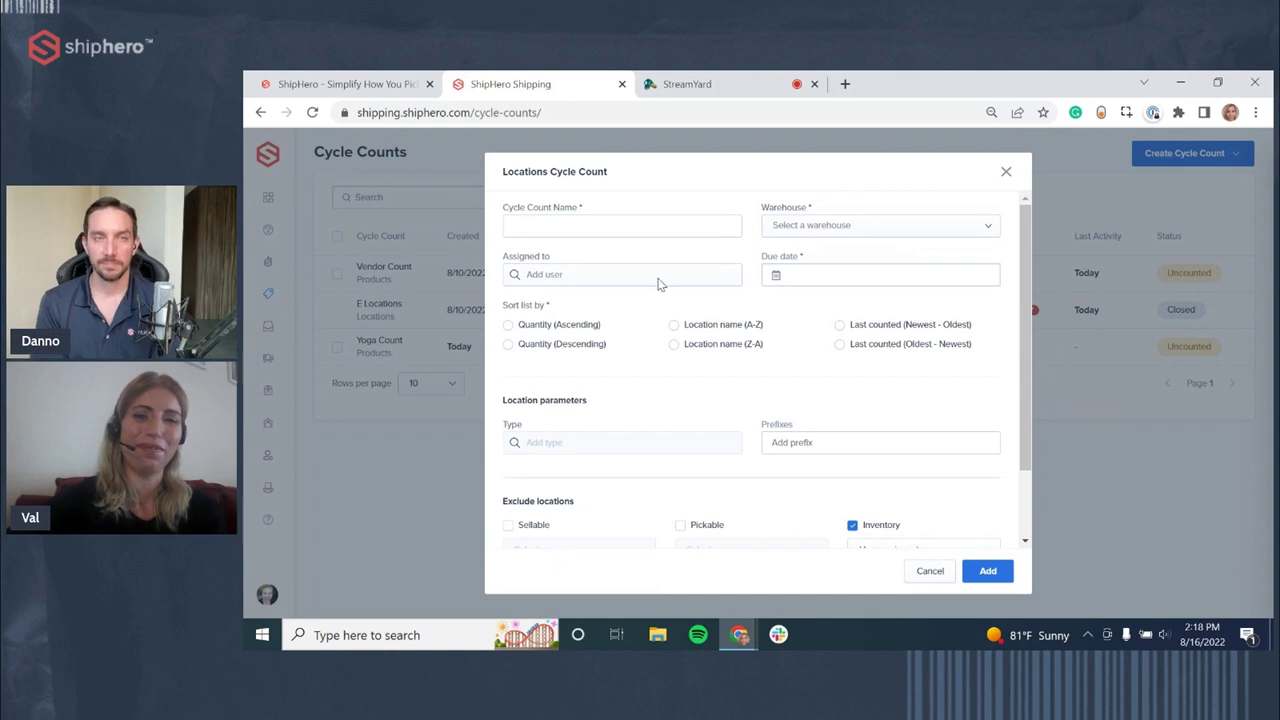
- In the Locations Cycle Count form, view the Assigned to users and open the Due date calendar
click(658, 278)
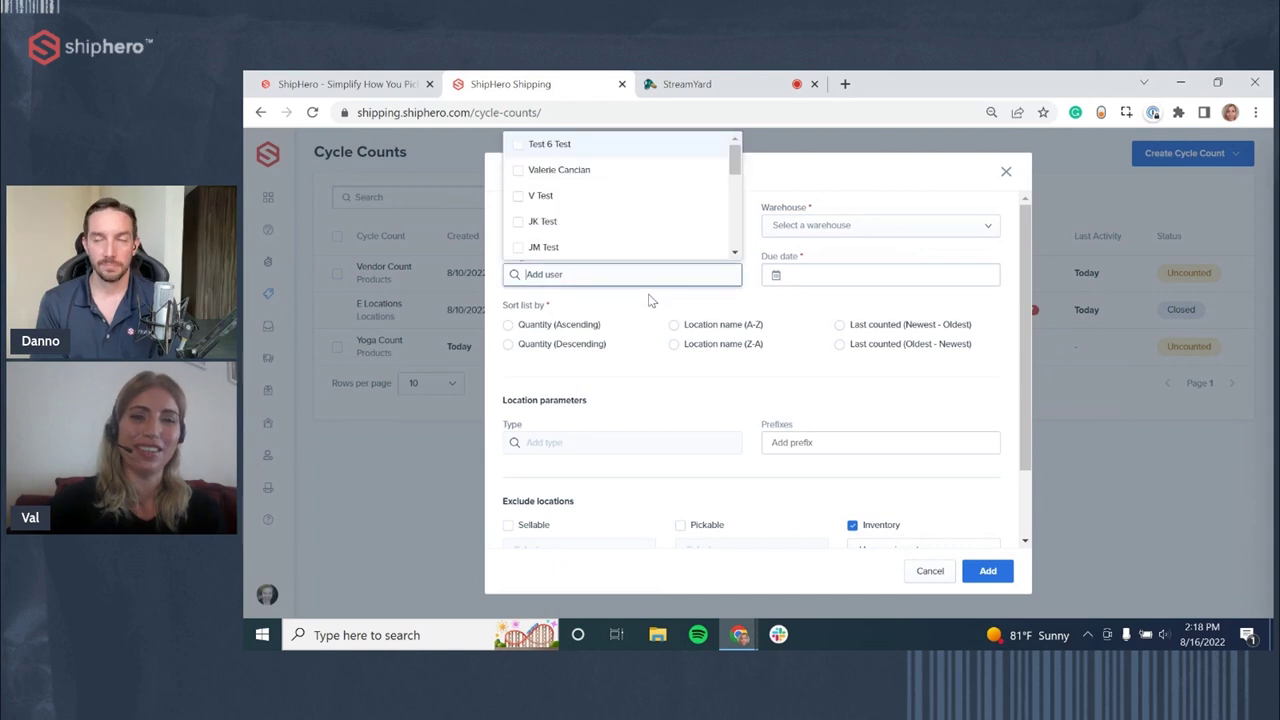
click(795, 297)
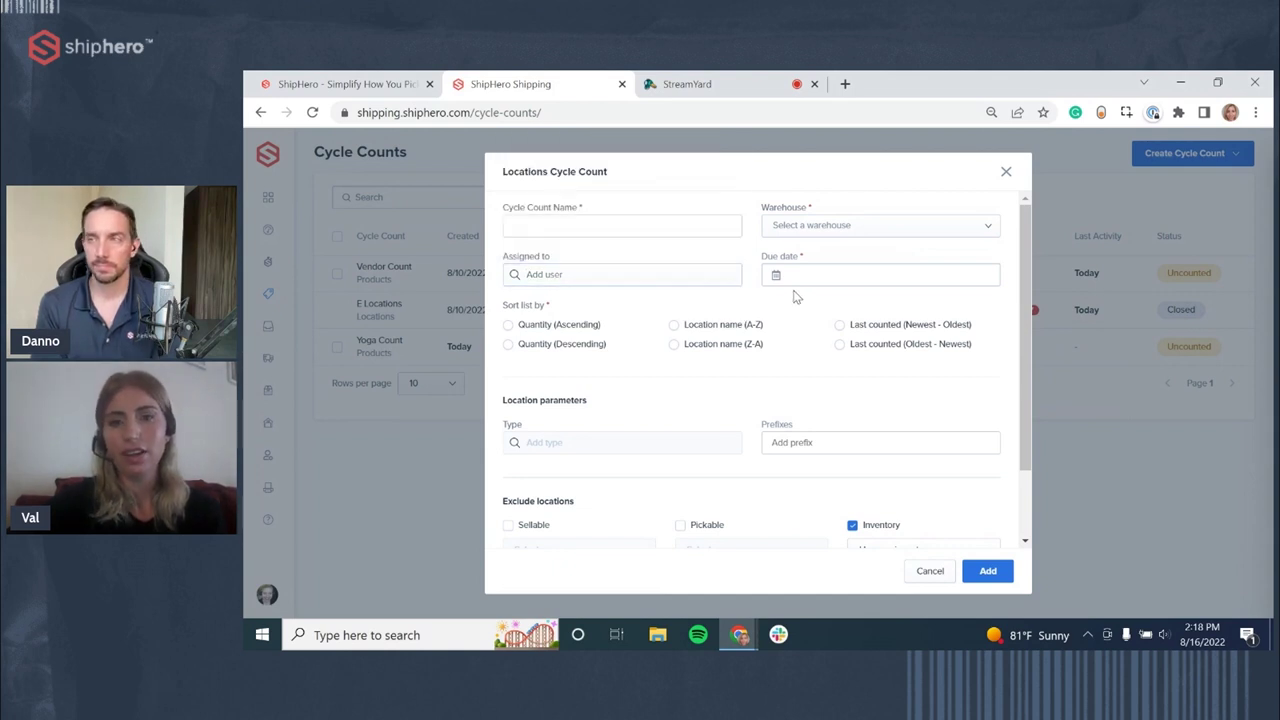
click(809, 271)
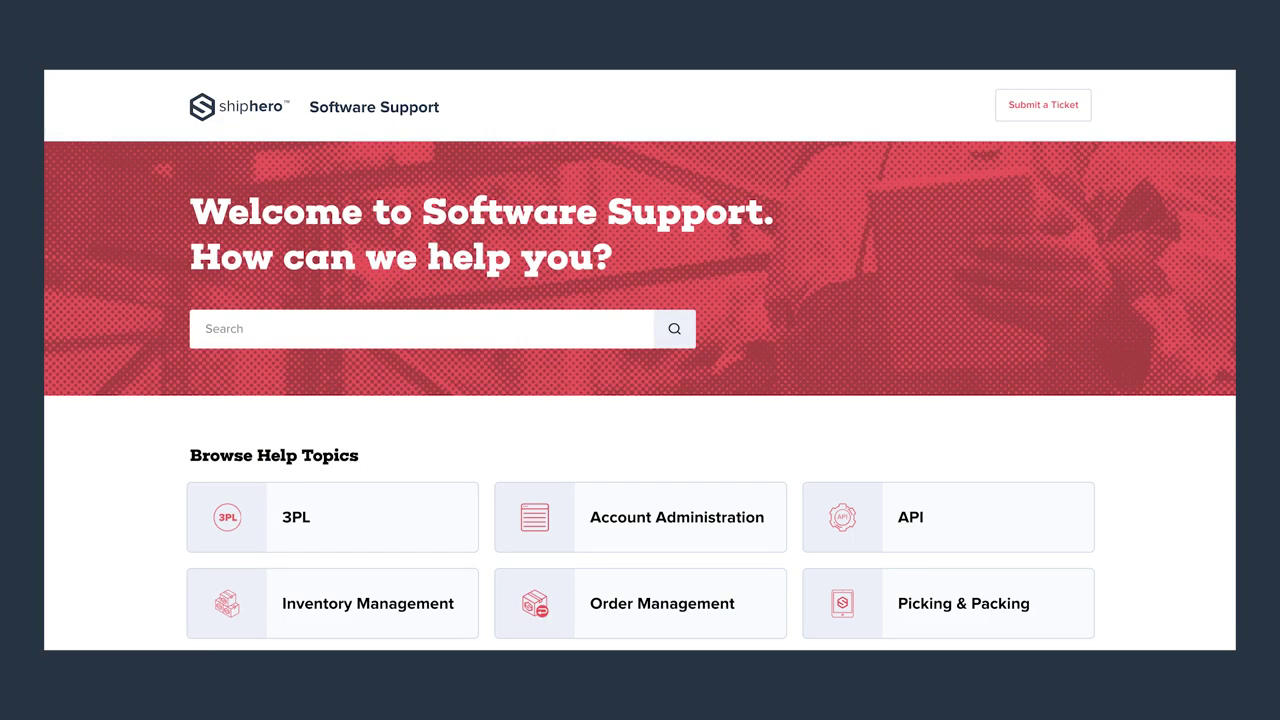